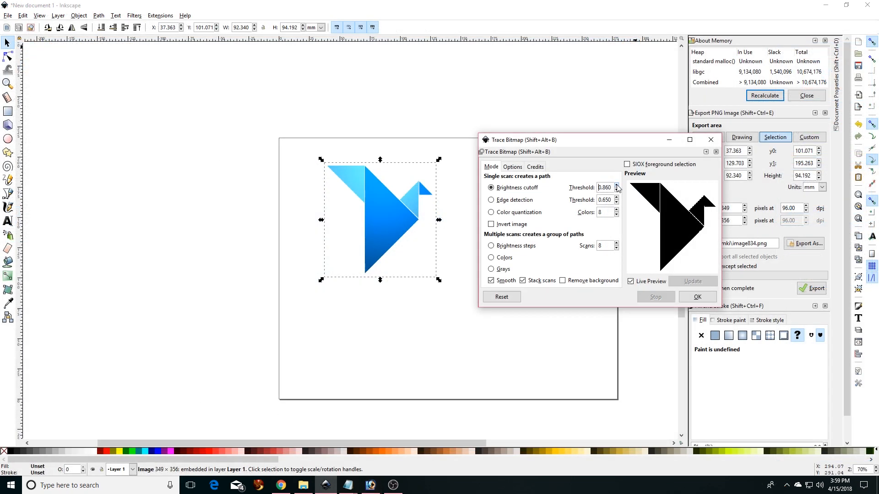
{"action": "left_click", "coordinate": [616, 191]}
{"action": "left_click", "coordinate": [617, 190]}
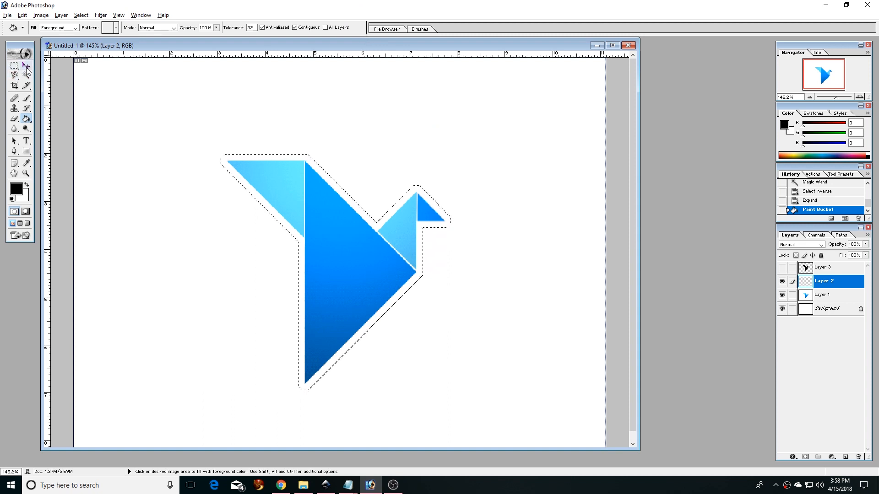
Show Layer 3 to check the black expanded silhouette over the blue bird, and hide it again.
{"action": "left_click", "coordinate": [26, 67]}
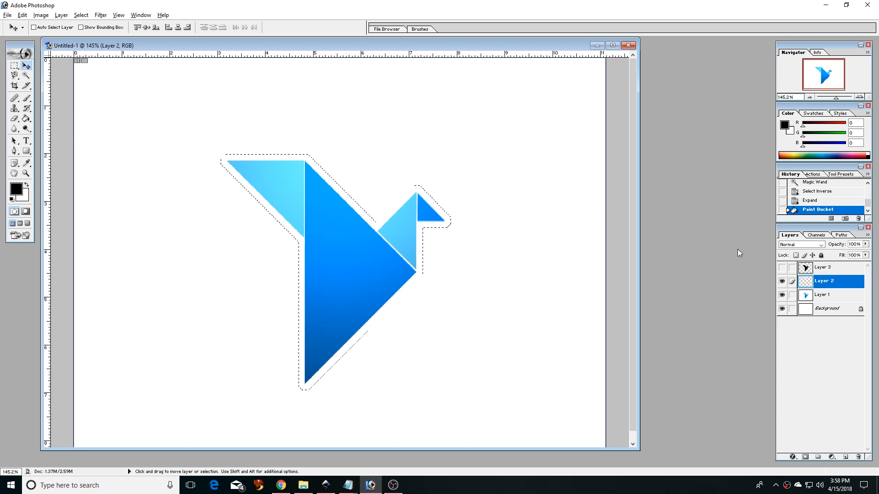
{"action": "left_click", "coordinate": [782, 268]}
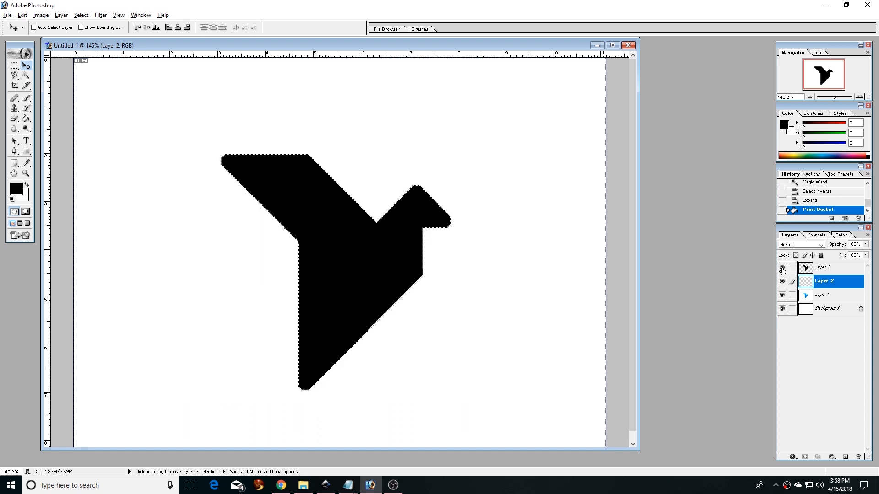
{"action": "left_click", "coordinate": [782, 268]}
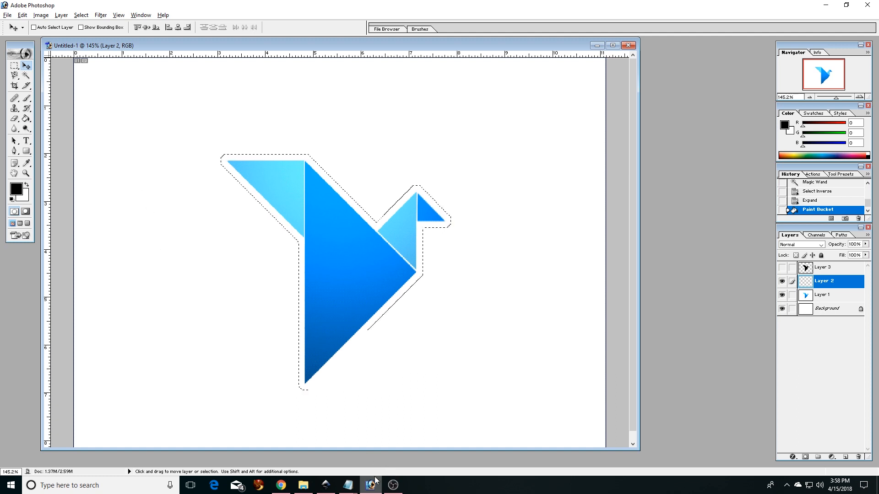
Switch to Inkscape, paste the blue bird image and place it in the upper left area of the page.
{"action": "left_click", "coordinate": [325, 484]}
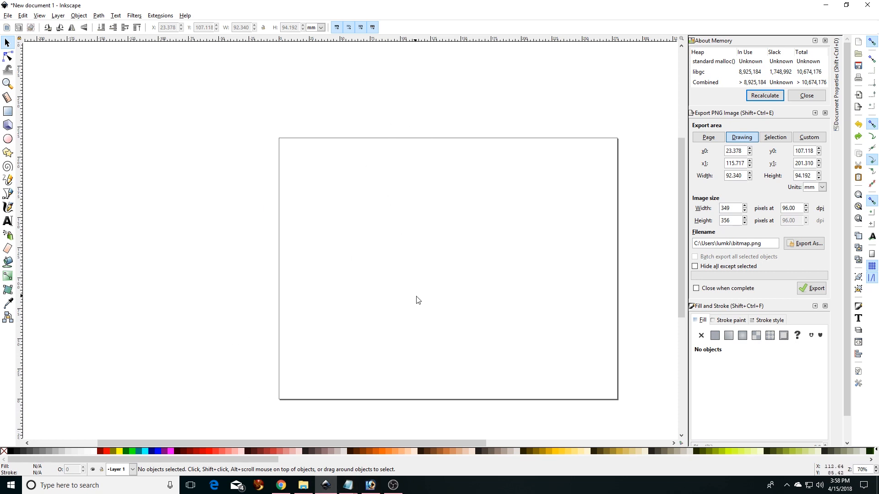
{"action": "key", "text": "ctrl"}
{"action": "key", "text": "ctrl+v"}
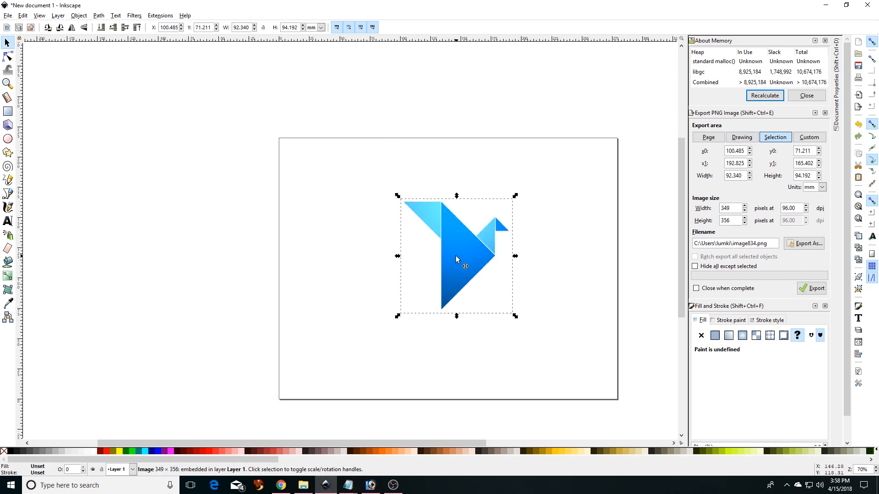
{"action": "left_click_drag", "start_coordinate": [452, 243], "coordinate": [375, 207]}
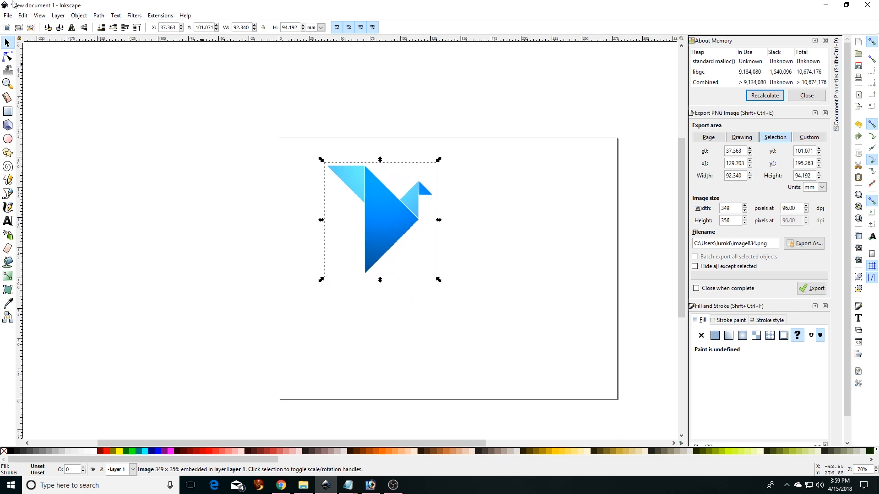
Open Trace Bitmap for the pasted bird image and turn on Live Preview, leaving Remove background off.
{"action": "left_click", "coordinate": [98, 16]}
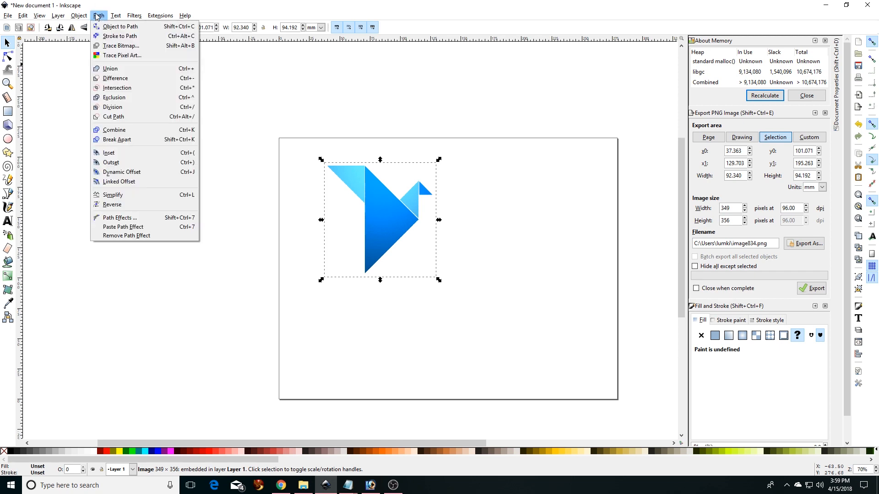
{"action": "left_click", "coordinate": [116, 48]}
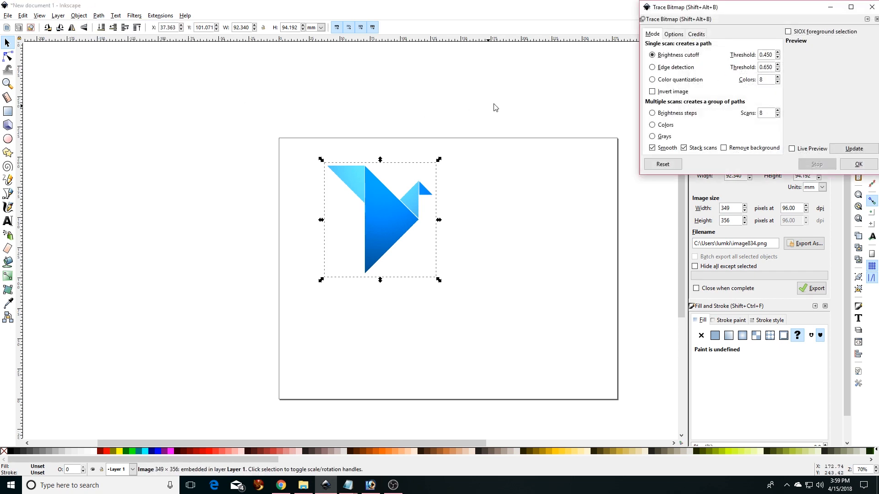
{"action": "left_click_drag", "start_coordinate": [696, 9], "coordinate": [535, 143]}
{"action": "left_click", "coordinate": [631, 281]}
{"action": "left_click", "coordinate": [563, 281]}
{"action": "left_click", "coordinate": [563, 281]}
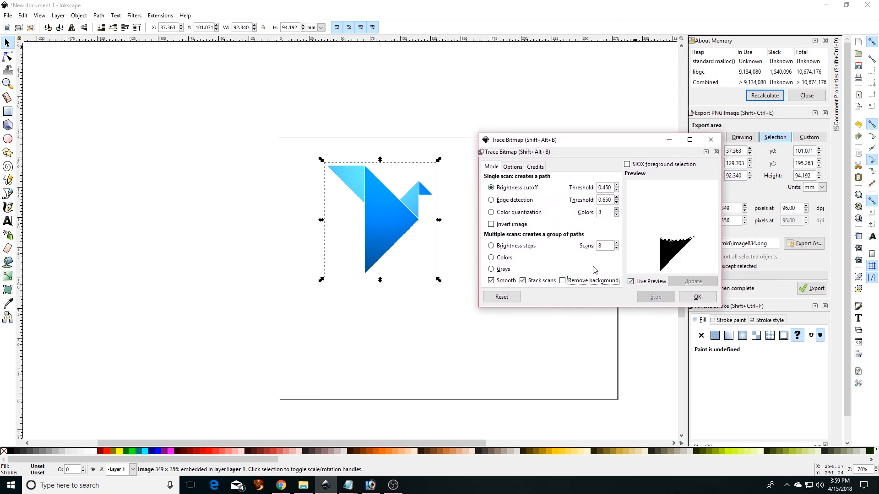
Trace the bird image with a Brightness cutoff threshold of 0.840 and close the trace dialog.
{"action": "left_click", "coordinate": [618, 189]}
{"action": "left_click", "coordinate": [617, 186]}
{"action": "left_click", "coordinate": [616, 186]}
{"action": "left_click", "coordinate": [617, 185]}
{"action": "left_click", "coordinate": [617, 185]}
{"action": "left_click", "coordinate": [616, 185]}
{"action": "left_click", "coordinate": [616, 186]}
{"action": "left_click", "coordinate": [616, 185]}
{"action": "left_click", "coordinate": [616, 186]}
{"action": "left_click", "coordinate": [617, 186]}
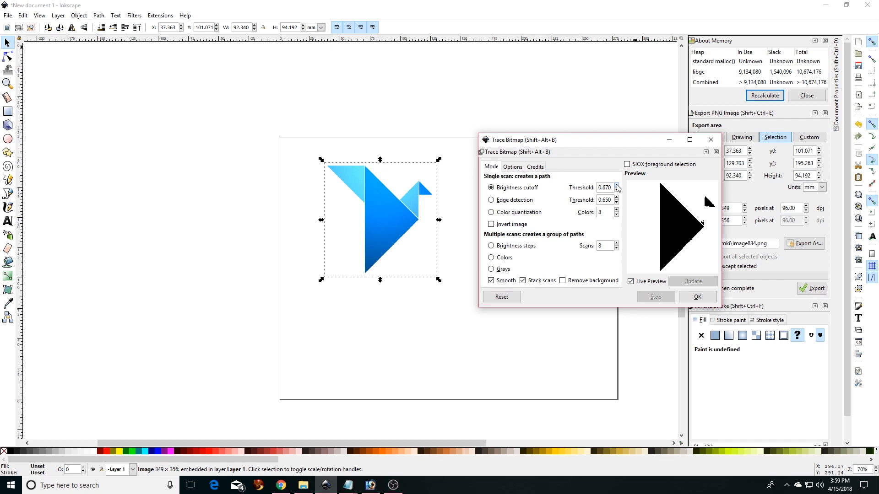
{"action": "left_click", "coordinate": [617, 185]}
{"action": "left_click", "coordinate": [617, 186]}
{"action": "left_click", "coordinate": [617, 185]}
{"action": "left_click", "coordinate": [617, 185]}
{"action": "left_click", "coordinate": [617, 186]}
{"action": "left_click", "coordinate": [617, 185]}
{"action": "left_click", "coordinate": [616, 185]}
{"action": "left_click", "coordinate": [617, 185]}
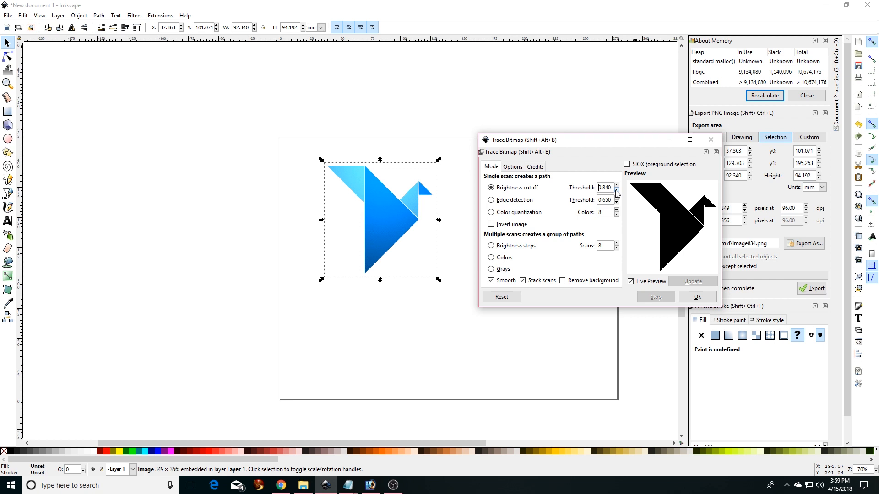
{"action": "left_click", "coordinate": [697, 299]}
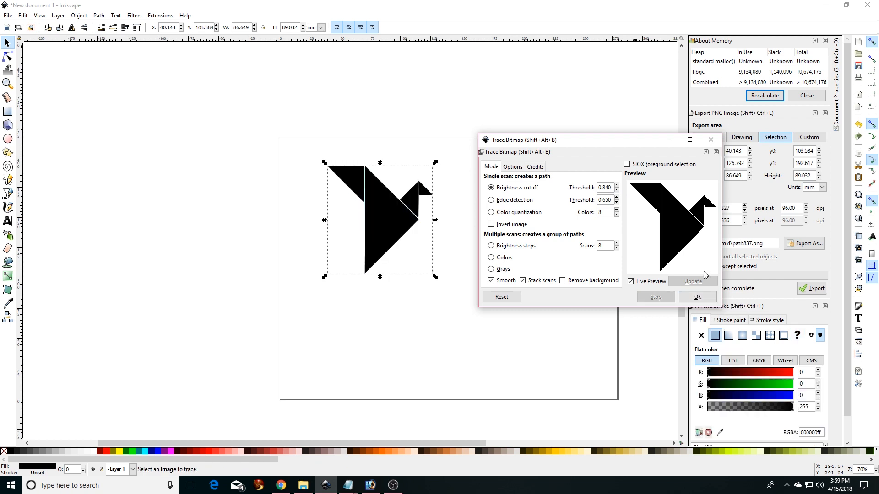
{"action": "left_click", "coordinate": [712, 140]}
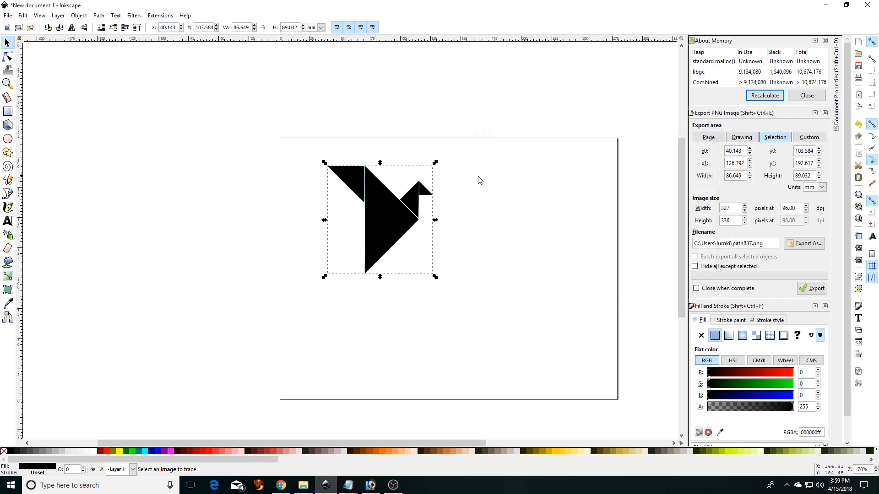
Move the black traced bird aside, delete the original blue image and put the traced bird in its place.
{"action": "left_click_drag", "start_coordinate": [393, 207], "coordinate": [499, 219]}
{"action": "left_click", "coordinate": [388, 219]}
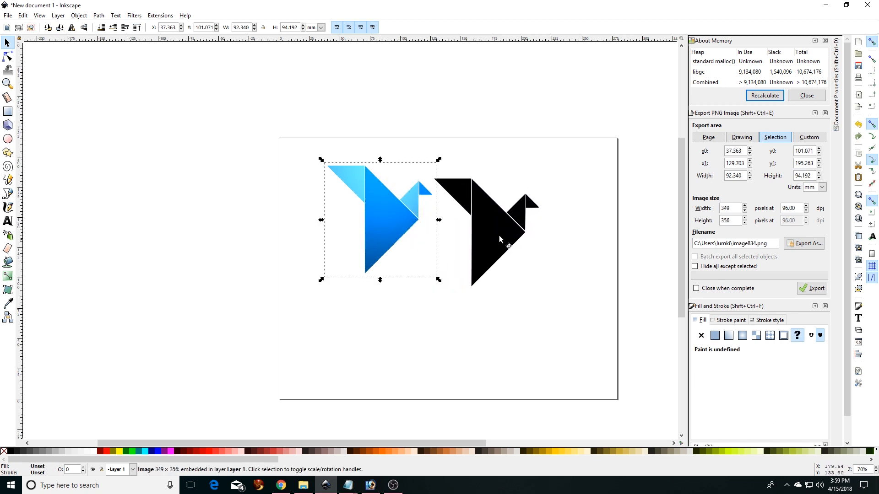
{"action": "key", "text": "Delete"}
{"action": "left_click_drag", "start_coordinate": [498, 232], "coordinate": [379, 223]}
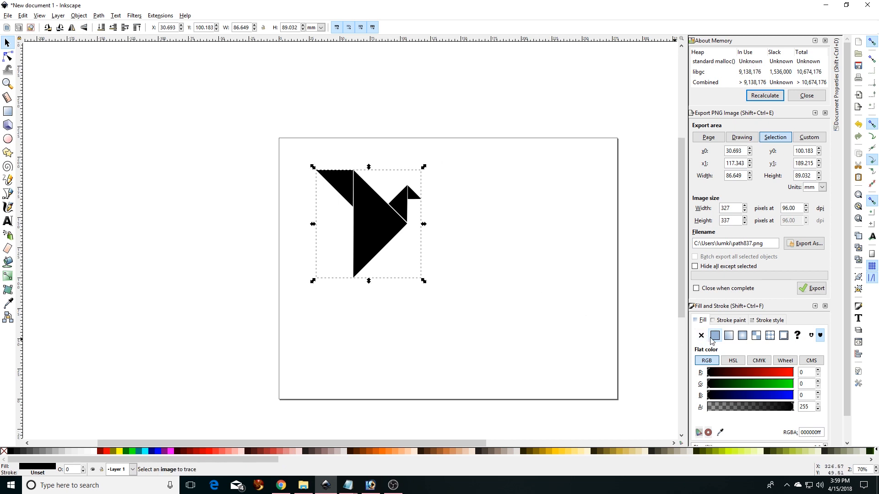
Try a flat blue stroke on the traced bird and set its stroke paint back to none.
{"action": "left_click", "coordinate": [731, 321]}
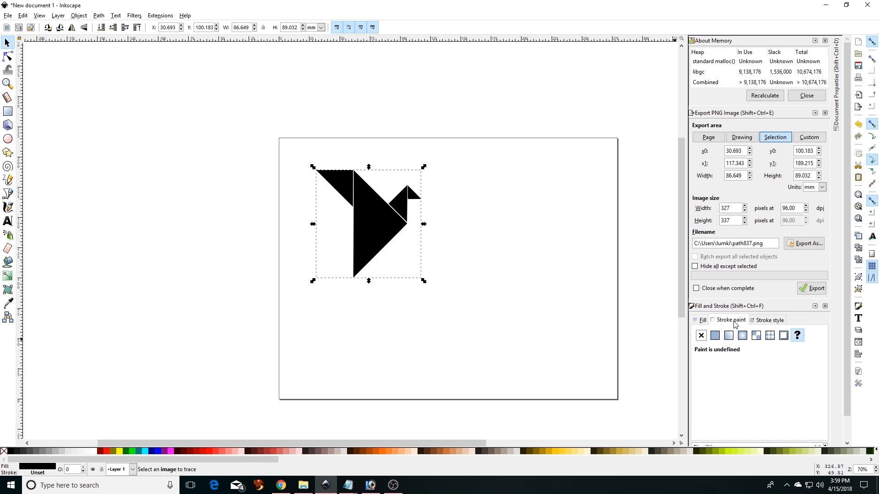
{"action": "left_click", "coordinate": [716, 339]}
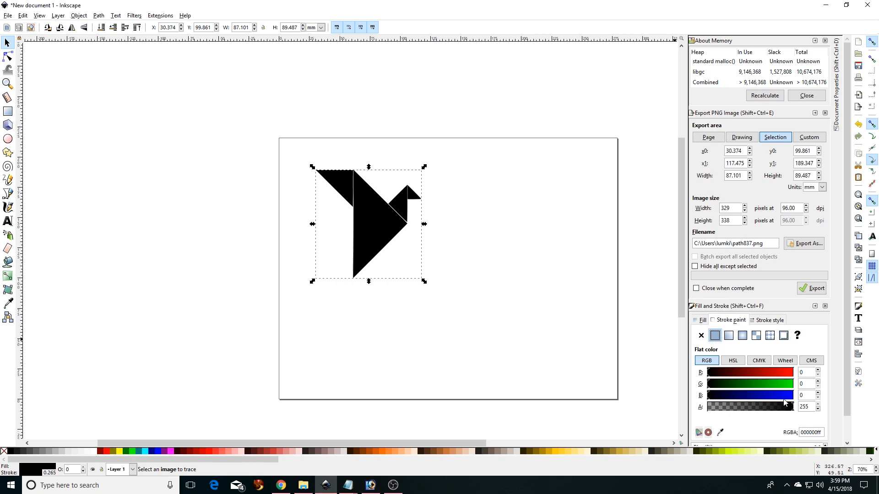
{"action": "left_click_drag", "start_coordinate": [784, 400], "coordinate": [798, 397]}
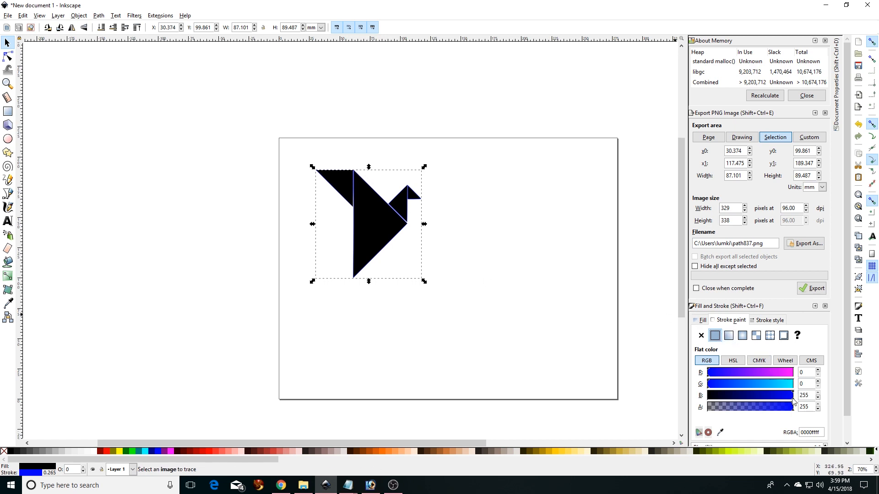
{"action": "left_click_drag", "start_coordinate": [794, 401], "coordinate": [703, 400]}
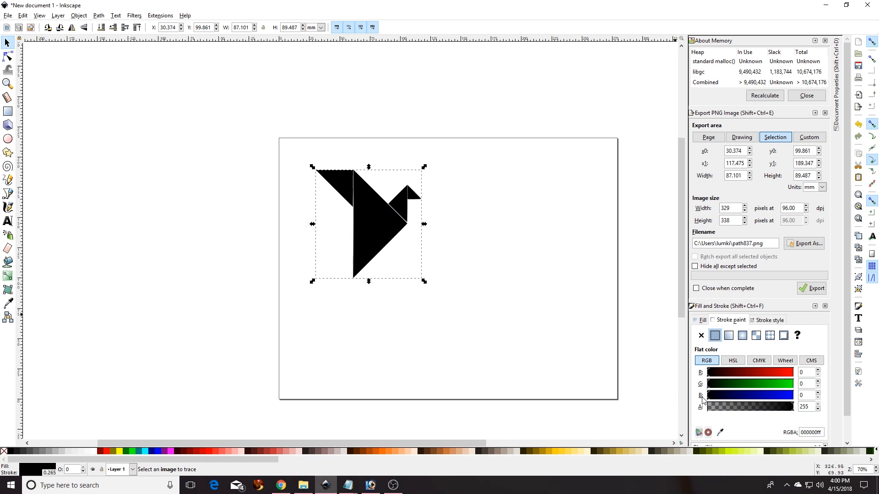
{"action": "left_click", "coordinate": [701, 336]}
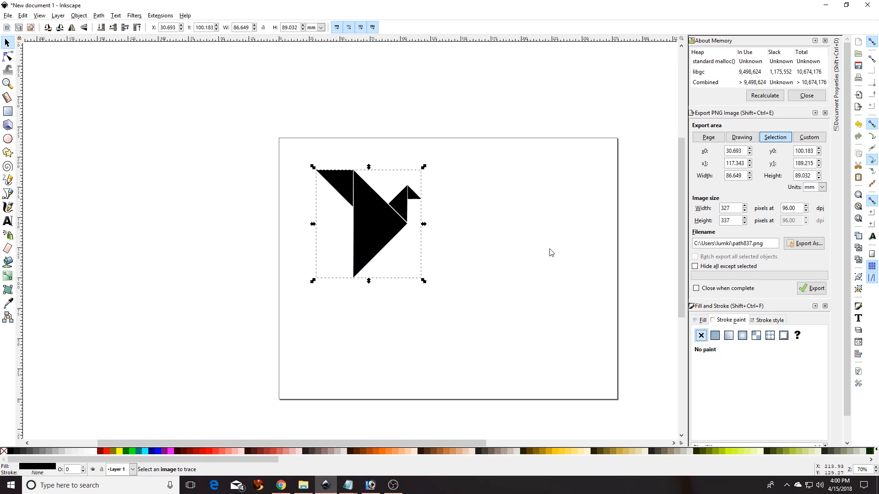
{"action": "left_click", "coordinate": [708, 320]}
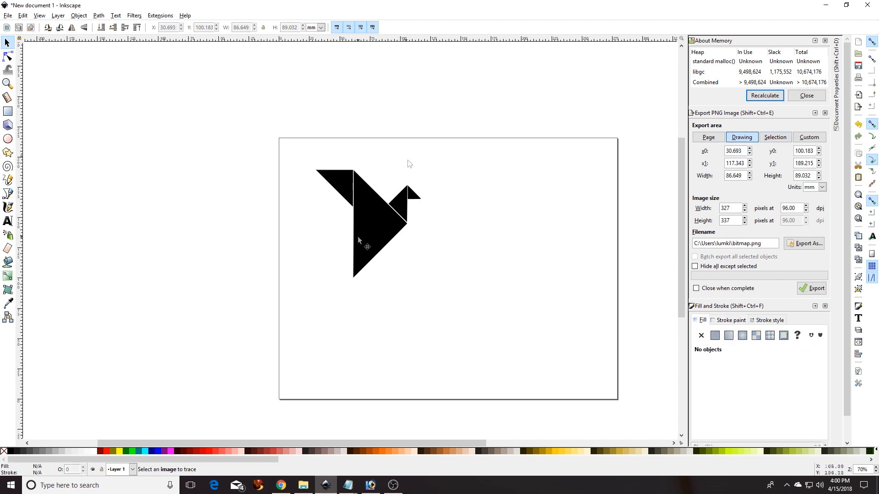
Copy the black silhouette from Layer 3 in Photoshop and paste it into Inkscape to the right of the traced bird.
{"action": "key", "text": "alt+Tab"}
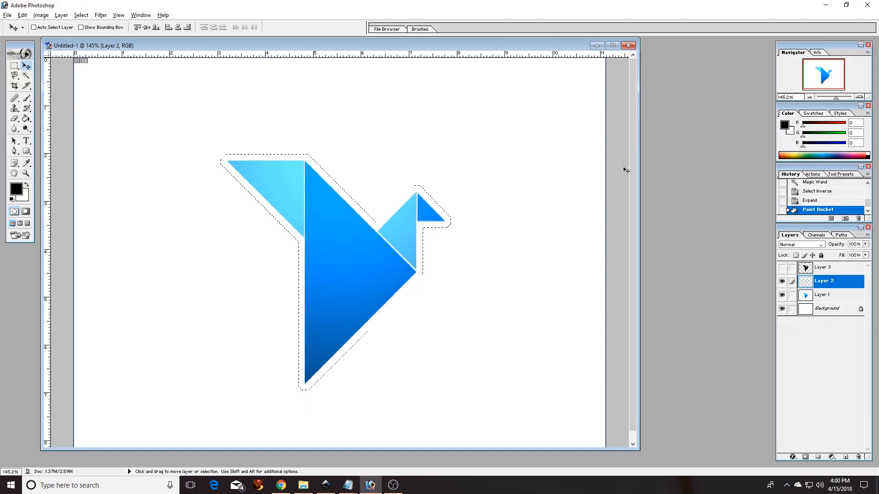
{"action": "left_click", "coordinate": [782, 268]}
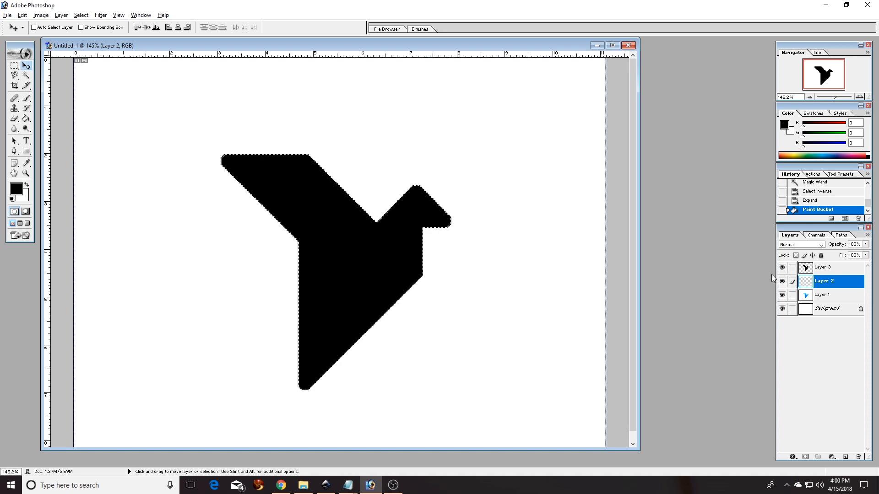
{"action": "left_click", "coordinate": [831, 269]}
{"action": "key", "text": "ctrl+c"}
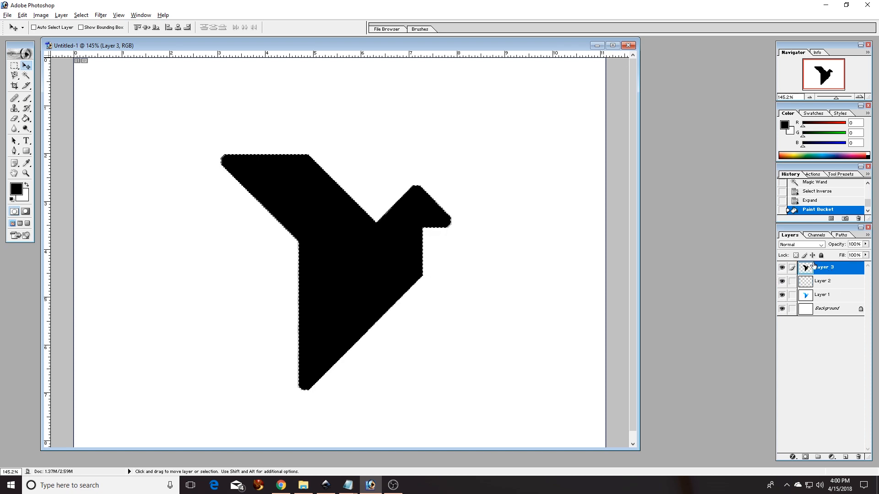
{"action": "key", "text": "alt+Tab"}
{"action": "key", "text": "ctrl+v"}
{"action": "left_click_drag", "start_coordinate": [428, 227], "coordinate": [491, 182]}
Trace the pasted silhouette into a path with Trace Bitmap at a Brightness cutoff threshold of 0.840.
{"action": "left_click", "coordinate": [79, 15]}
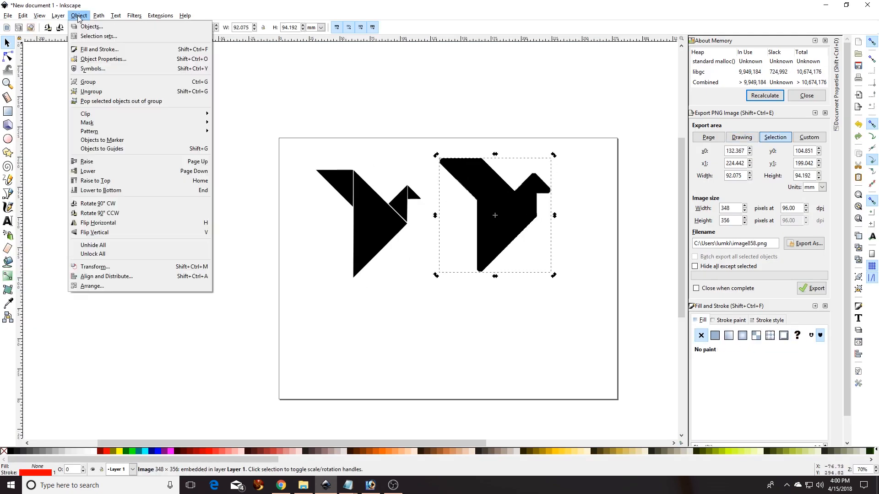
{"action": "left_click", "coordinate": [114, 50]}
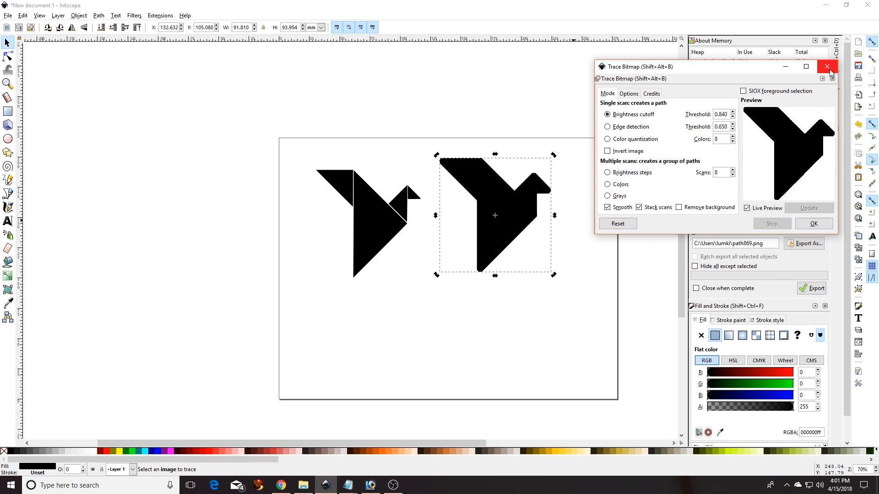
{"action": "left_click", "coordinate": [814, 224]}
Move the traced silhouette path off the pasted bitmap and delete the bitmap.
{"action": "left_click_drag", "start_coordinate": [490, 259], "coordinate": [439, 339]}
{"action": "left_click", "coordinate": [440, 338]}
{"action": "left_click", "coordinate": [511, 206]}
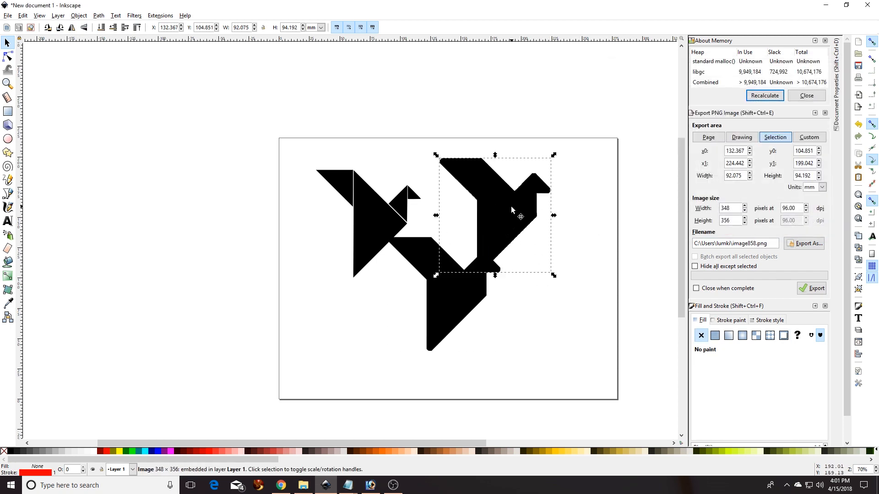
{"action": "scroll", "coordinate": [519, 250], "scroll_direction": "up", "scroll_amount": 3}
{"action": "left_click", "coordinate": [380, 356]}
{"action": "left_click_drag", "start_coordinate": [525, 153], "coordinate": [478, 172]}
{"action": "key", "text": "Delete"}
Place the silhouette path to the right of the bird, remove its fill and give it a flat red stroke (ff0000ff).
{"action": "mouse_move", "coordinate": [311, 353]}
{"action": "left_mouse_down"}
{"action": "mouse_move", "coordinate": [364, 341]}
{"action": "mouse_move", "coordinate": [425, 233]}
{"action": "left_mouse_up"}
{"action": "left_click", "coordinate": [702, 336]}
{"action": "left_click", "coordinate": [732, 321]}
{"action": "left_click", "coordinate": [702, 336]}
{"action": "left_click", "coordinate": [715, 336]}
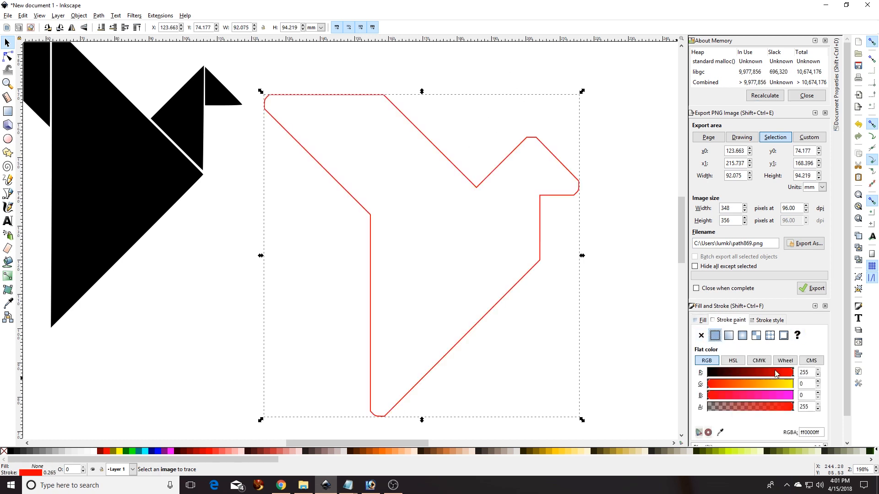
Try a flat black fill on the red-stroked silhouette and set its fill back to none.
{"action": "left_click", "coordinate": [701, 321]}
{"action": "left_click", "coordinate": [714, 336]}
{"action": "left_click", "coordinate": [727, 321]}
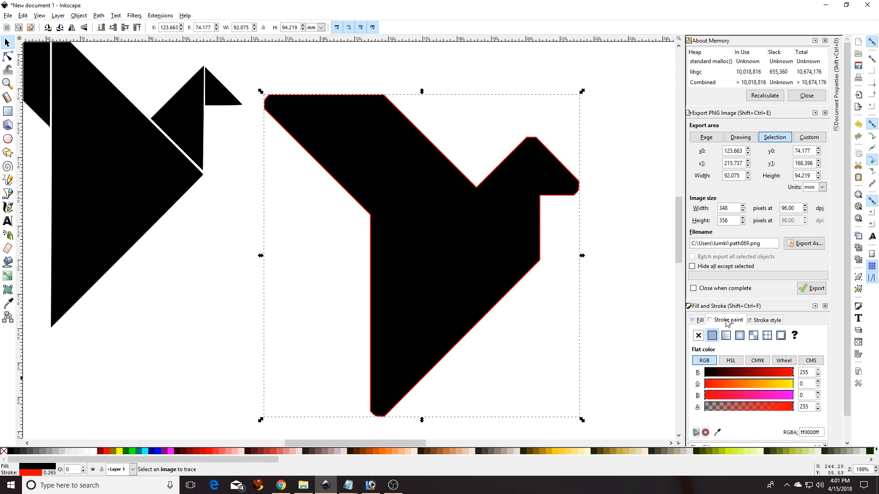
{"action": "left_click", "coordinate": [699, 321]}
{"action": "left_click", "coordinate": [698, 335]}
Nudge the red outline onto the black bird until it surrounds the bird with an even margin, and deselect it.
{"action": "scroll", "coordinate": [519, 310], "scroll_direction": "down", "scroll_amount": 5}
{"action": "scroll", "coordinate": [517, 305], "scroll_direction": "up", "scroll_amount": 5}
{"action": "scroll", "coordinate": [483, 304], "scroll_direction": "down", "scroll_amount": 1}
{"action": "scroll", "coordinate": [481, 305], "scroll_direction": "down", "scroll_amount": 1}
{"action": "left_click_drag", "start_coordinate": [471, 266], "coordinate": [401, 239]}
{"action": "left_click", "coordinate": [382, 144]}
{"action": "left_click", "coordinate": [394, 152]}
{"action": "left_click", "coordinate": [412, 145]}
{"action": "key", "text": "Left"}
{"action": "key", "text": "Left"}
{"action": "key", "text": "Left"}
{"action": "key", "text": "Left"}
{"action": "key", "text": "Left"}
{"action": "key", "text": "Left"}
{"action": "key", "text": "Left"}
{"action": "key", "text": "Left"}
{"action": "key", "text": "Left"}
{"action": "key", "text": "Left"}
{"action": "key", "text": "Left"}
{"action": "key", "text": "Left"}
{"action": "key", "text": "Left"}
{"action": "key", "text": "Left"}
{"action": "key", "text": "Left"}
{"action": "key", "text": "Left"}
{"action": "key", "text": "Left"}
{"action": "key", "text": "Left"}
{"action": "key", "text": "Left"}
{"action": "key", "text": "Left"}
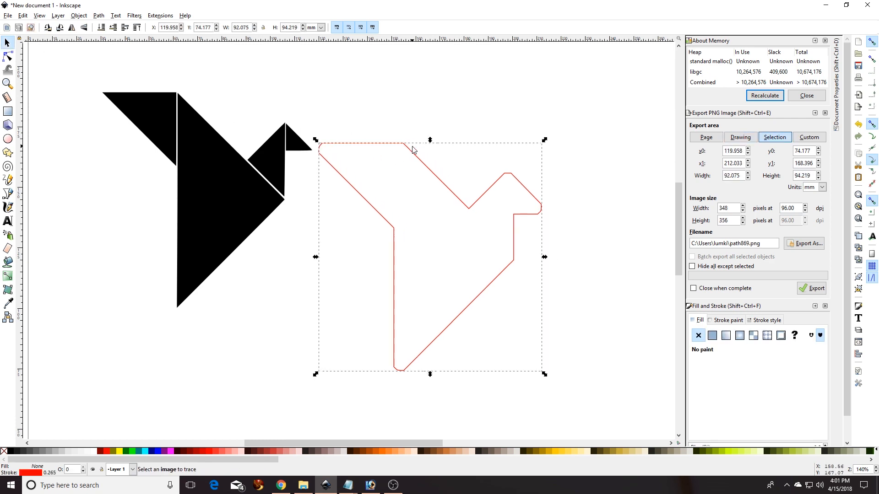
{"action": "key", "text": "Left"}
{"action": "key", "text": "Left"}
{"action": "key", "text": "Left"}
{"action": "key", "text": "Left"}
{"action": "key", "text": "Left"}
{"action": "key", "text": "Left"}
{"action": "key", "text": "Left"}
{"action": "key", "text": "Left"}
{"action": "key", "text": "Left"}
{"action": "key", "text": "Left"}
{"action": "key", "text": "Left"}
{"action": "key", "text": "Left"}
{"action": "key", "text": "Left"}
{"action": "key", "text": "Left"}
{"action": "key", "text": "Left"}
{"action": "key", "text": "Left"}
{"action": "key", "text": "Left"}
{"action": "key", "text": "Left"}
{"action": "key", "text": "Left"}
{"action": "key", "text": "Left"}
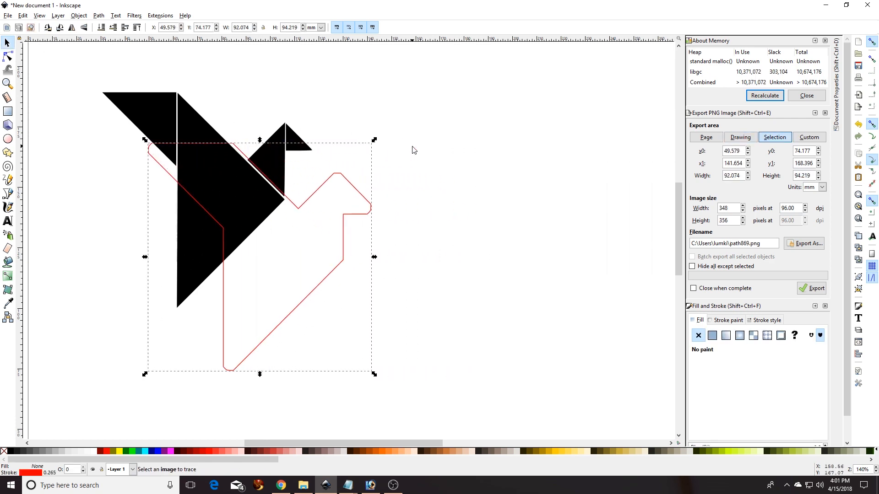
{"action": "key", "text": "Up"}
{"action": "key", "text": "Up"}
{"action": "key", "text": "Up"}
{"action": "key", "text": "Up"}
{"action": "key", "text": "Up"}
{"action": "key", "text": "Up"}
{"action": "key", "text": "Up"}
{"action": "key", "text": "Up"}
{"action": "key", "text": "Up"}
{"action": "key", "text": "Up"}
{"action": "key", "text": "Up"}
{"action": "key", "text": "Up"}
{"action": "key", "text": "Up"}
{"action": "key", "text": "Up"}
{"action": "key", "text": "Up"}
{"action": "key", "text": "Up"}
{"action": "key", "text": "Up"}
{"action": "key", "text": "Up"}
{"action": "key", "text": "Right"}
{"action": "key", "text": "Right"}
{"action": "key", "text": "Right"}
{"action": "key", "text": "Right"}
{"action": "key", "text": "Right"}
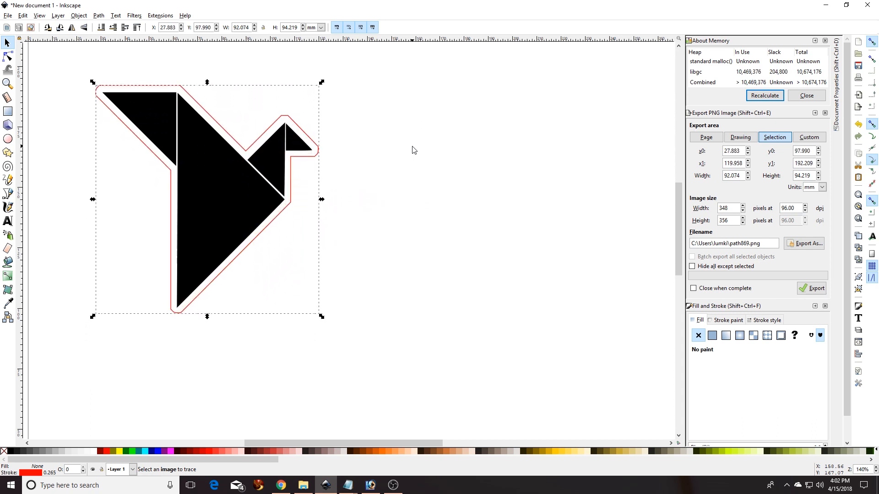
{"action": "key", "text": "Down"}
{"action": "scroll", "coordinate": [237, 174], "scroll_direction": "up", "scroll_amount": 1}
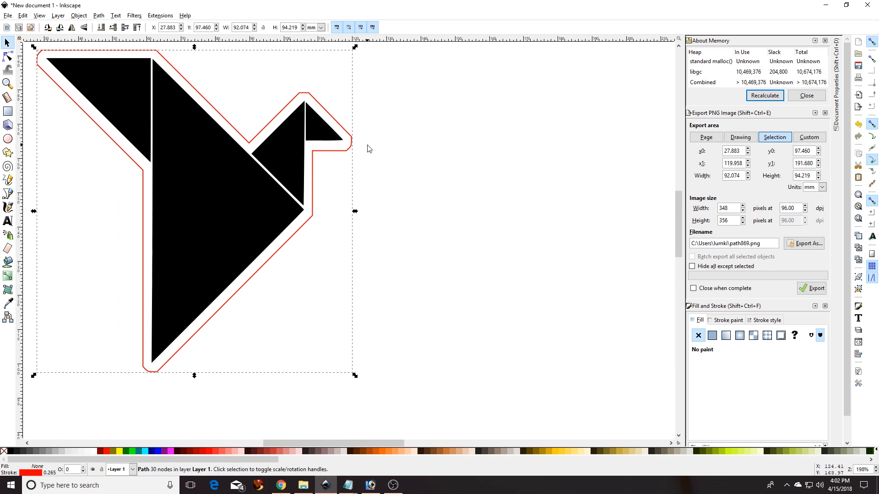
{"action": "left_click", "coordinate": [417, 141]}
{"action": "scroll", "coordinate": [357, 189], "scroll_direction": "down", "scroll_amount": 3}
{"action": "scroll", "coordinate": [357, 189], "scroll_direction": "up", "scroll_amount": 3}
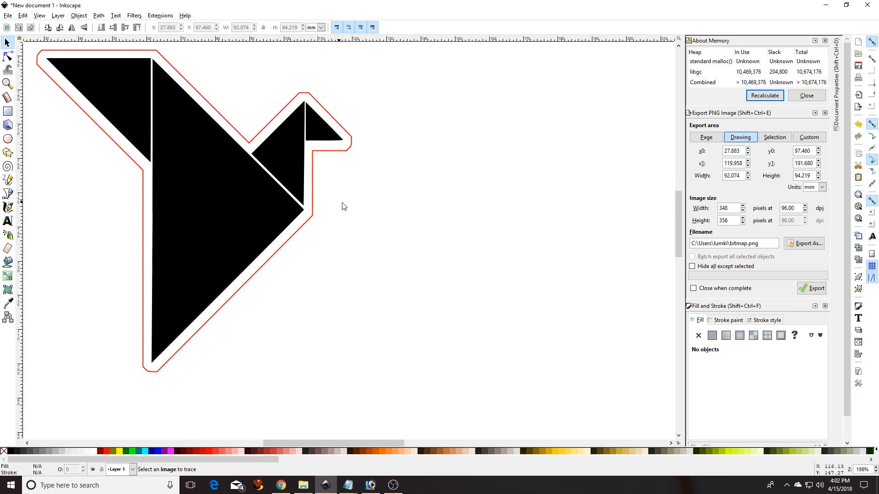
Select the black traced bird and the red outline around it together.
{"action": "scroll", "coordinate": [328, 204], "scroll_direction": "down", "scroll_amount": 1}
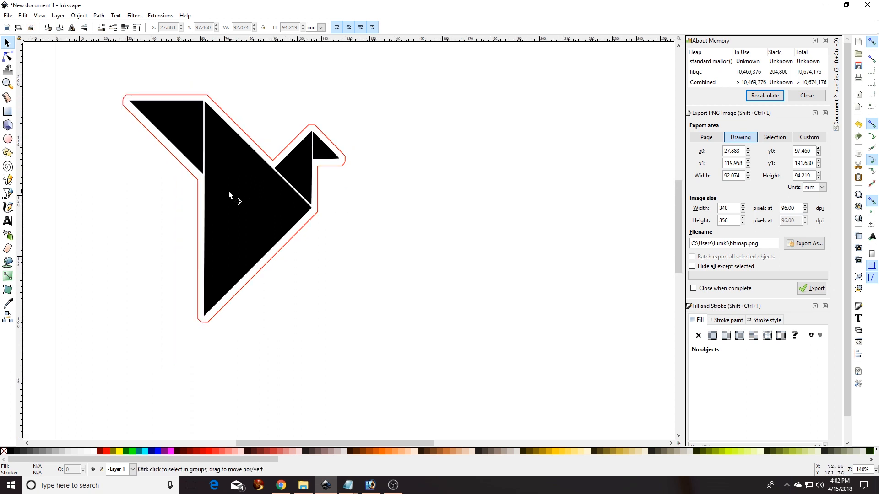
{"action": "scroll", "coordinate": [229, 194], "scroll_direction": "up", "scroll_amount": 1}
{"action": "scroll", "coordinate": [172, 194], "scroll_direction": "down", "scroll_amount": 1}
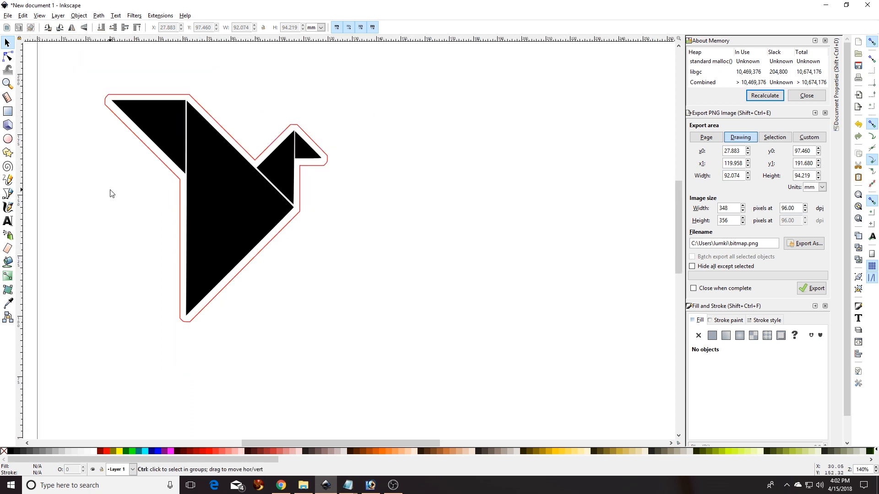
{"action": "scroll", "coordinate": [110, 193], "scroll_direction": "up", "scroll_amount": 1}
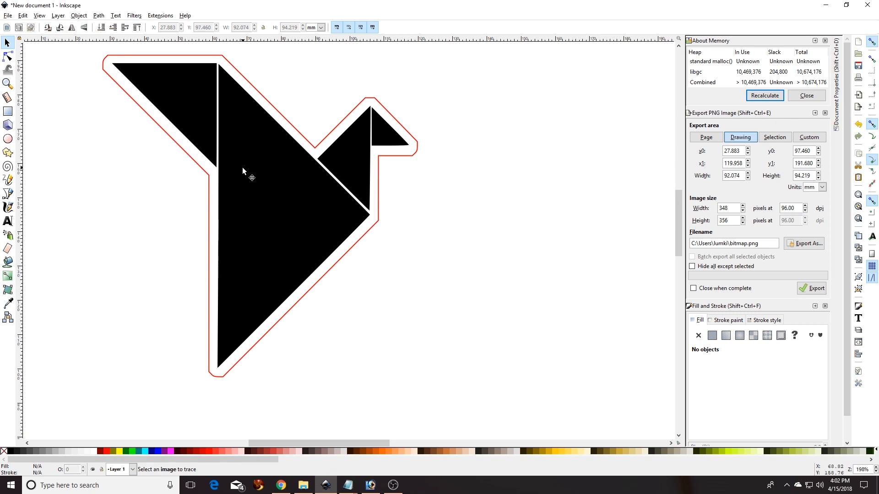
{"action": "scroll", "coordinate": [243, 170], "scroll_direction": "down", "scroll_amount": 2}
{"action": "scroll", "coordinate": [243, 169], "scroll_direction": "up", "scroll_amount": 4}
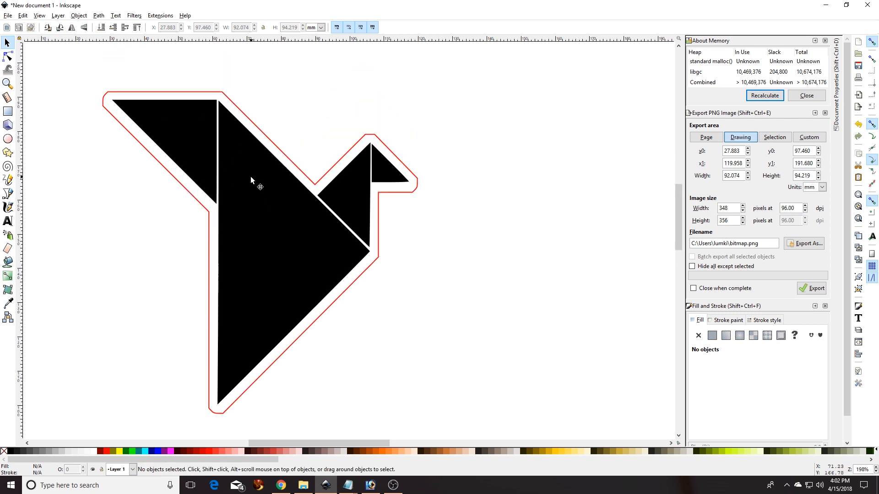
{"action": "left_click", "coordinate": [251, 177]}
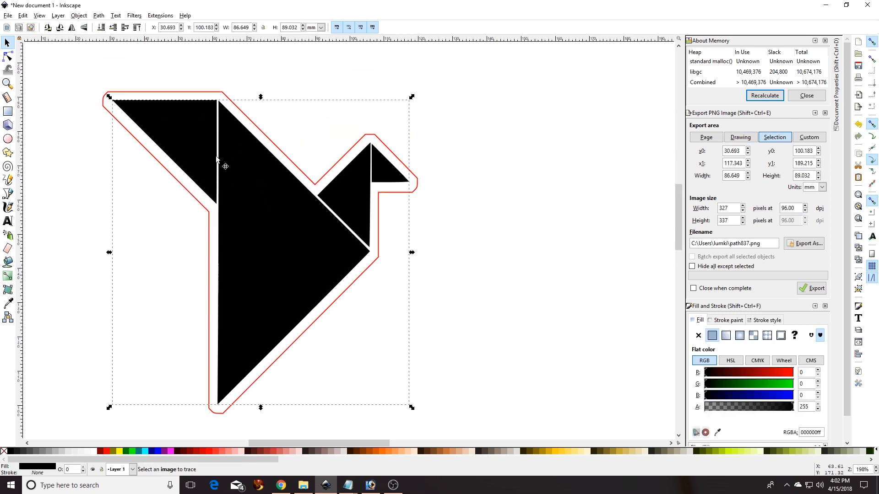
{"action": "left_click", "coordinate": [209, 93], "text": "shift"}
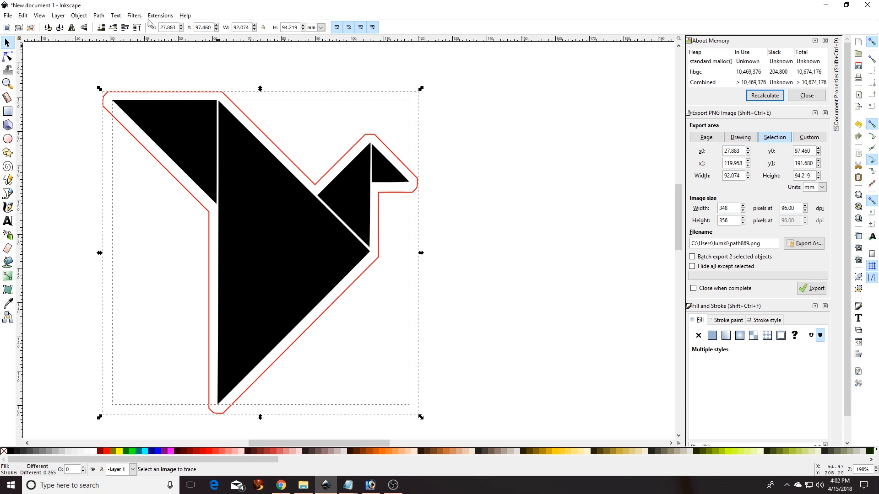
{"action": "left_click", "coordinate": [97, 16]}
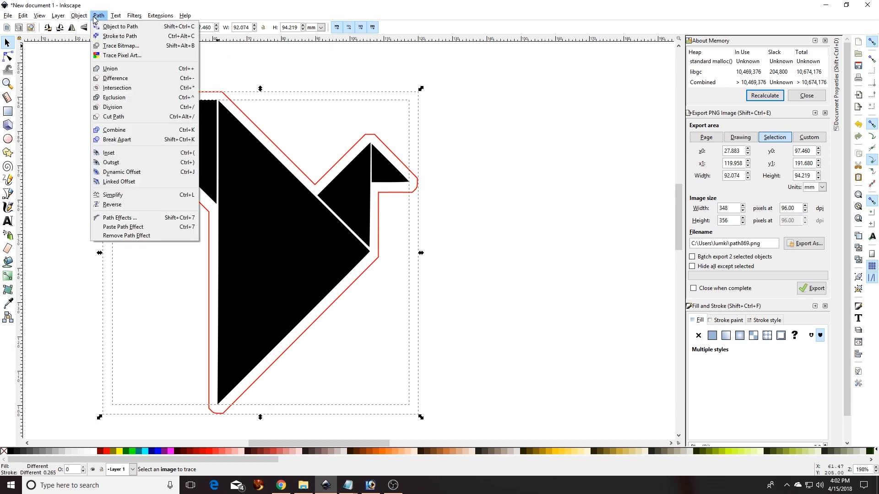
{"action": "left_click", "coordinate": [245, 6]}
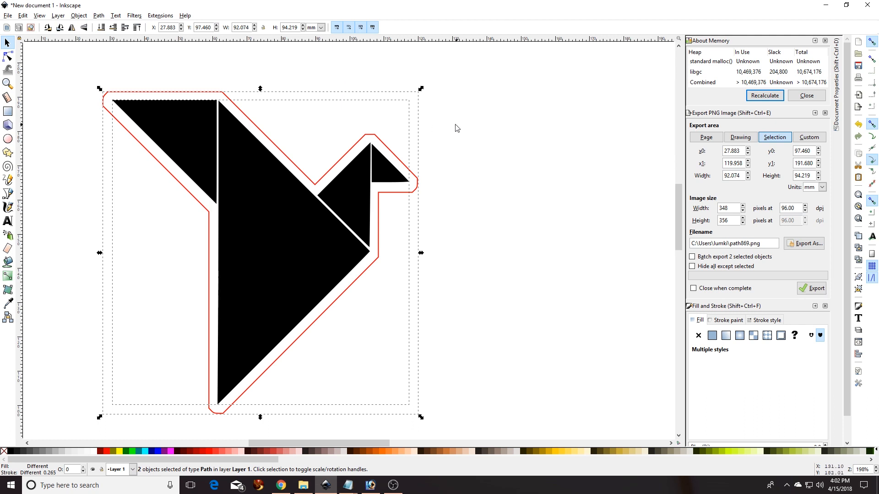
{"action": "scroll", "coordinate": [451, 127], "scroll_direction": "down", "scroll_amount": 2}
{"action": "scroll", "coordinate": [448, 128], "scroll_direction": "up", "scroll_amount": 3}
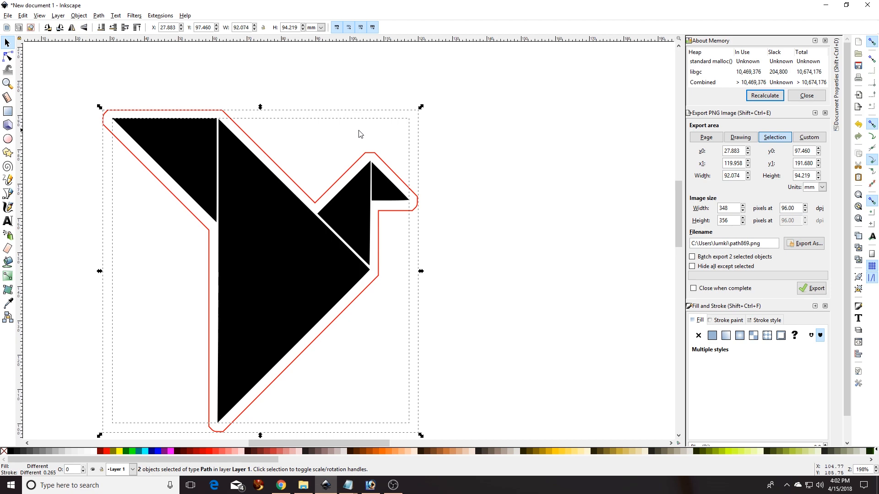
{"action": "scroll", "coordinate": [290, 136], "scroll_direction": "up", "scroll_amount": 1}
{"action": "scroll", "coordinate": [284, 136], "scroll_direction": "down", "scroll_amount": 2}
{"action": "scroll", "coordinate": [284, 136], "scroll_direction": "down", "scroll_amount": 3}
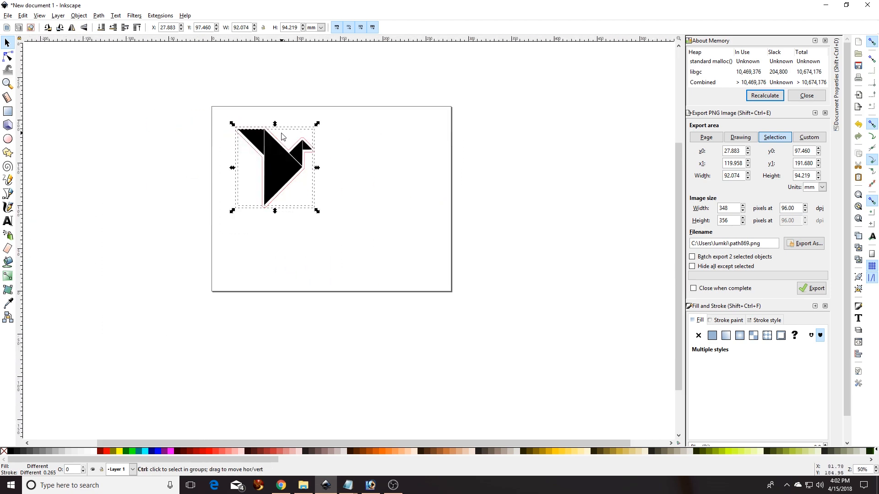
{"action": "scroll", "coordinate": [282, 136], "scroll_direction": "up", "scroll_amount": 2}
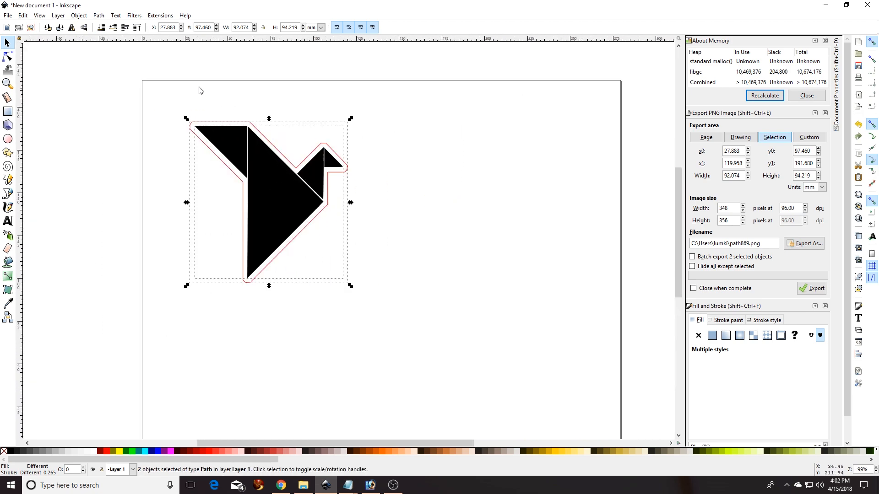